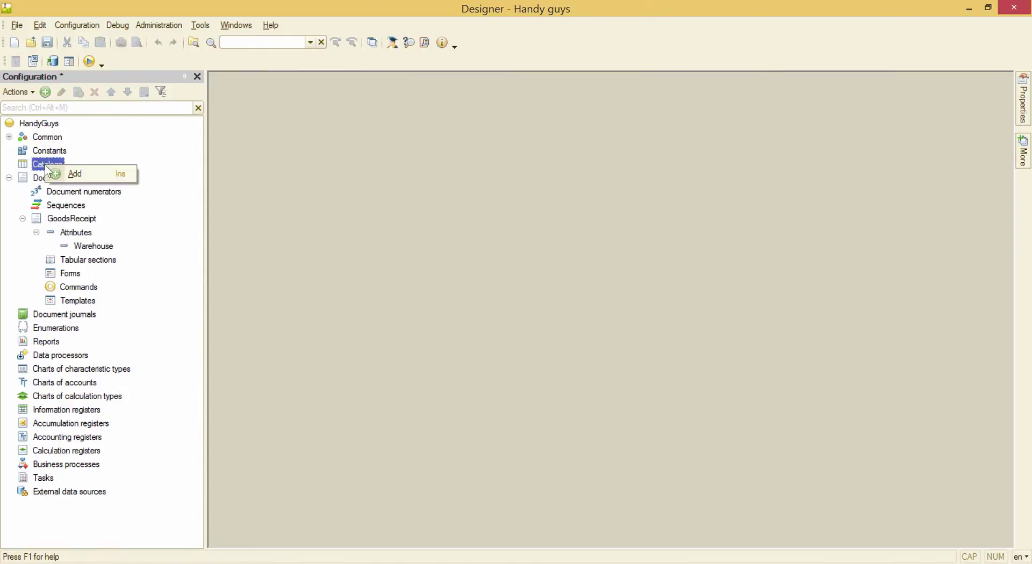
Add a catalog named Warehouses to the configuration and review its code and description length settings
click(74, 174)
text(Warehouses)
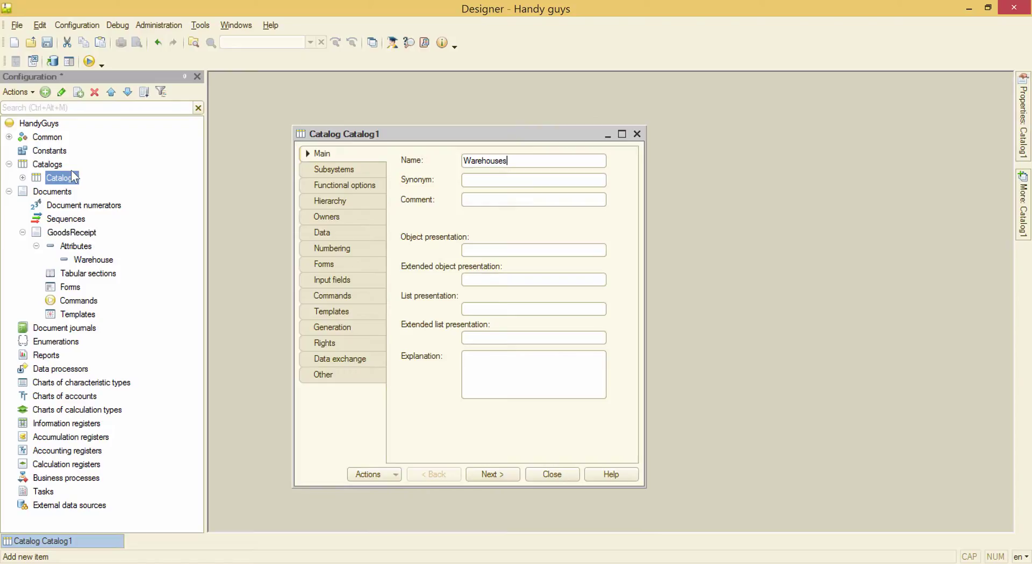
key(Tab)
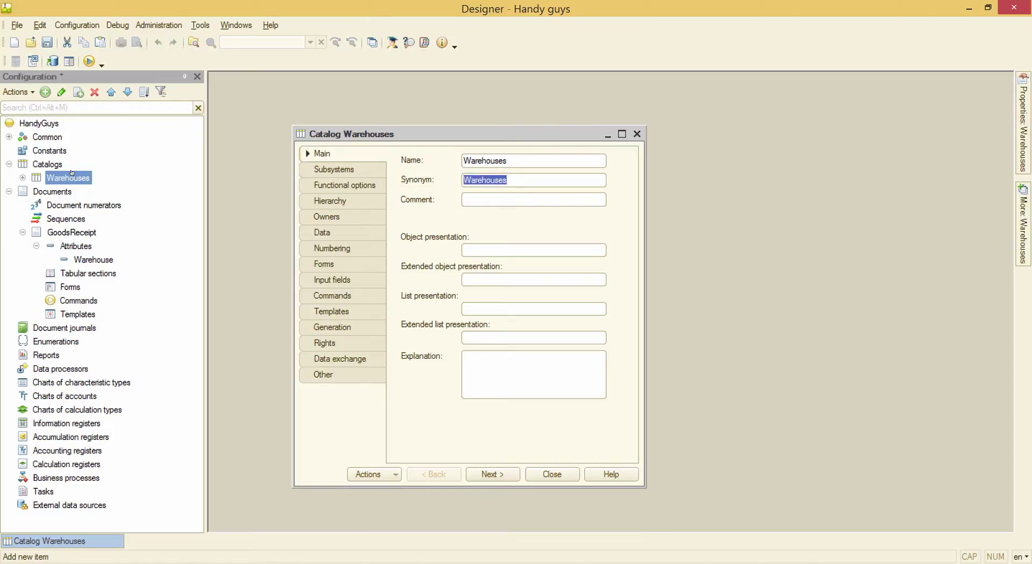
click(371, 235)
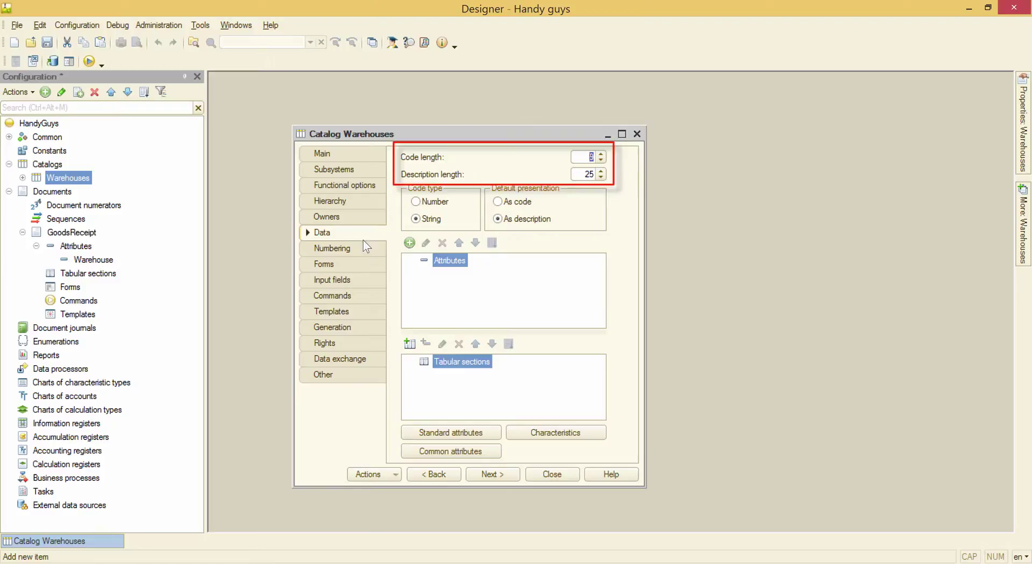
click(548, 471)
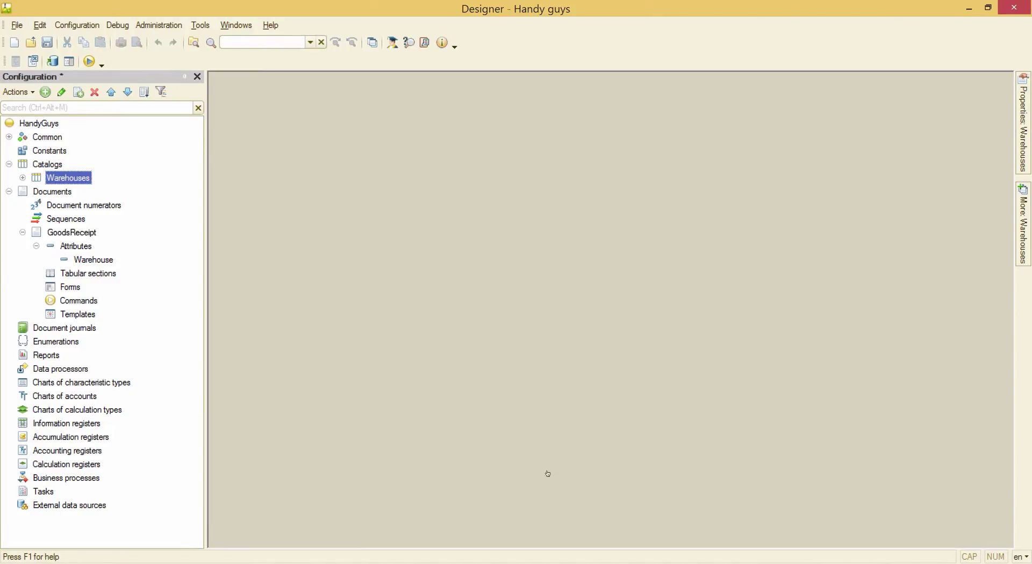
Set the data type of the GoodsReceipt document's Warehouse attribute to CatalogRef.Warehouses
double_click(92, 261)
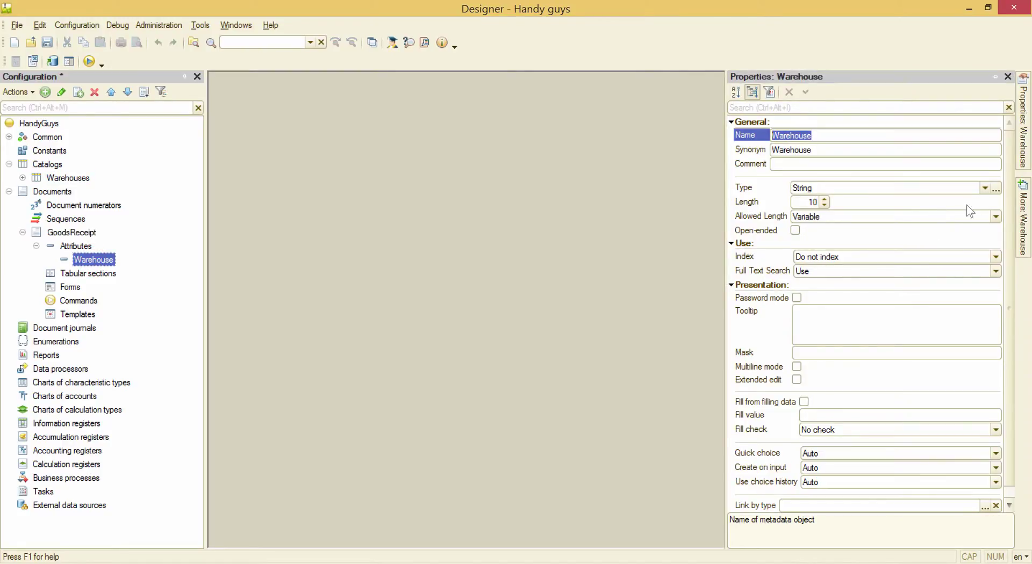
click(996, 191)
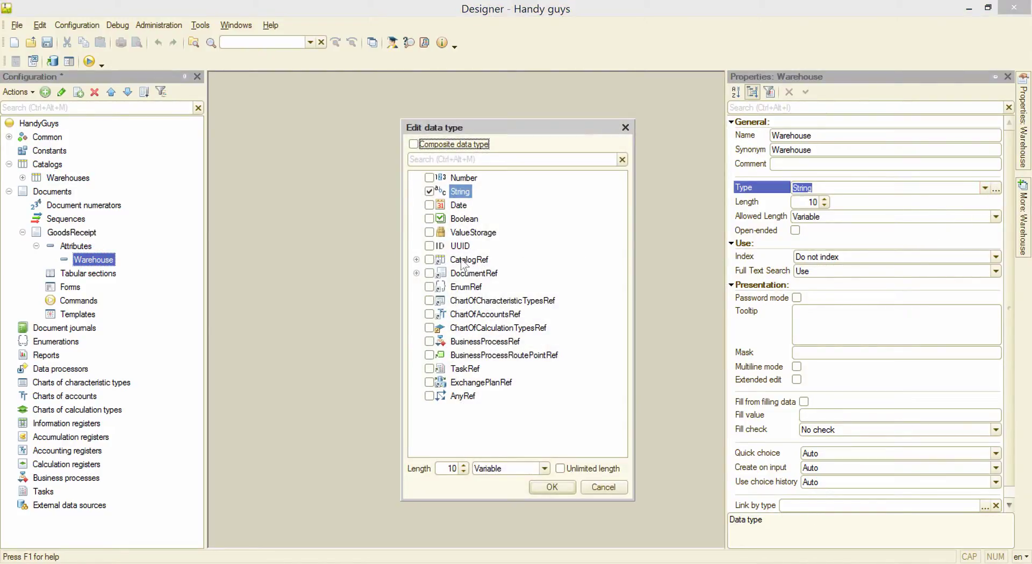
click(417, 260)
click(442, 274)
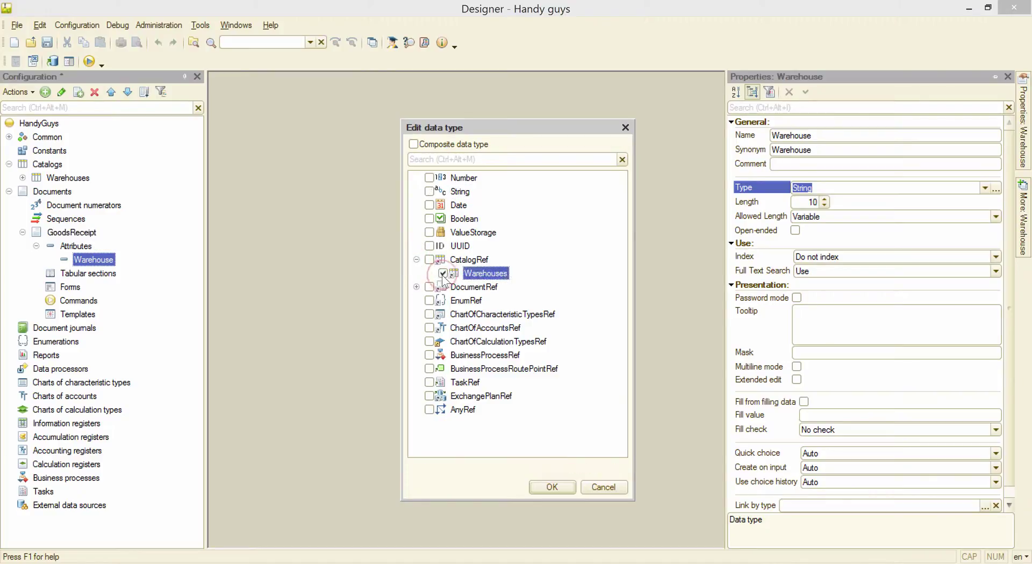
click(556, 483)
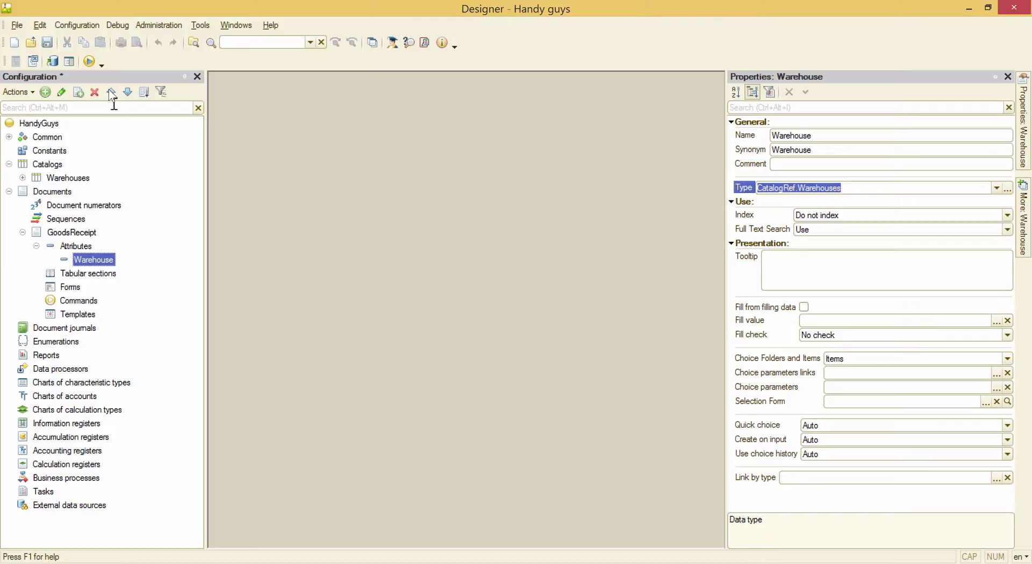
Launch the application in 1C:Enterprise mode and create a warehouse with the description Main
click(89, 62)
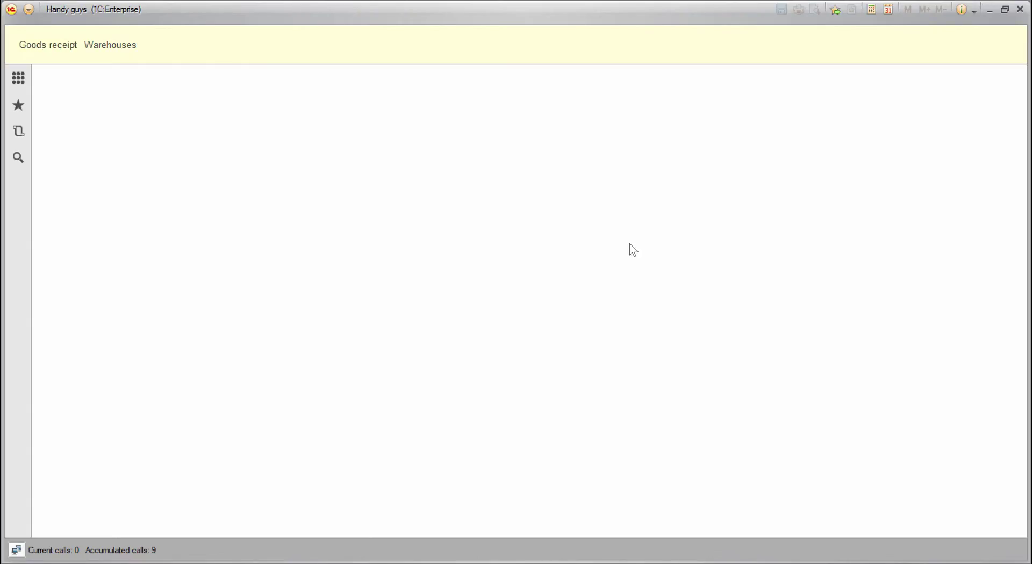
click(109, 45)
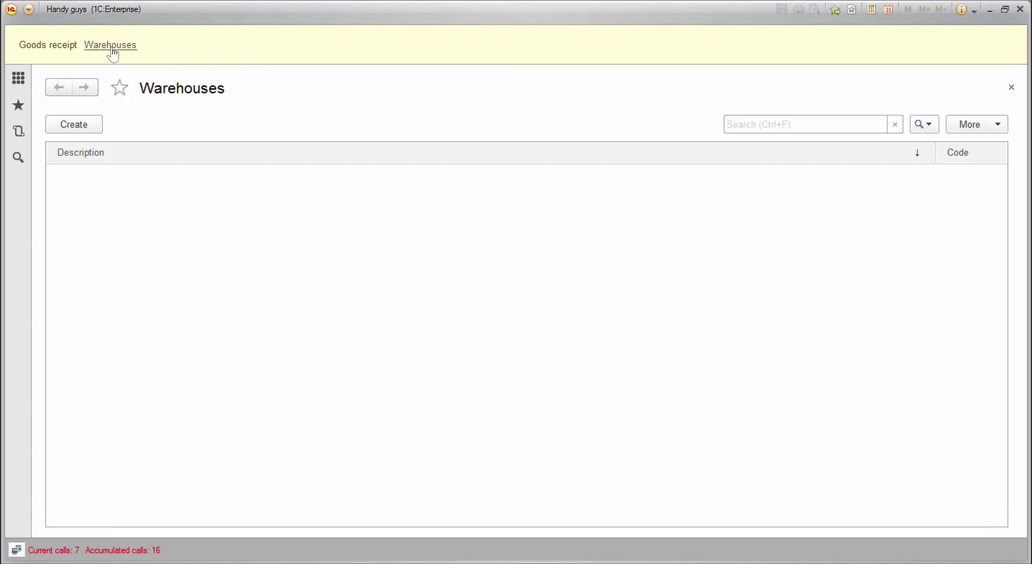
click(75, 127)
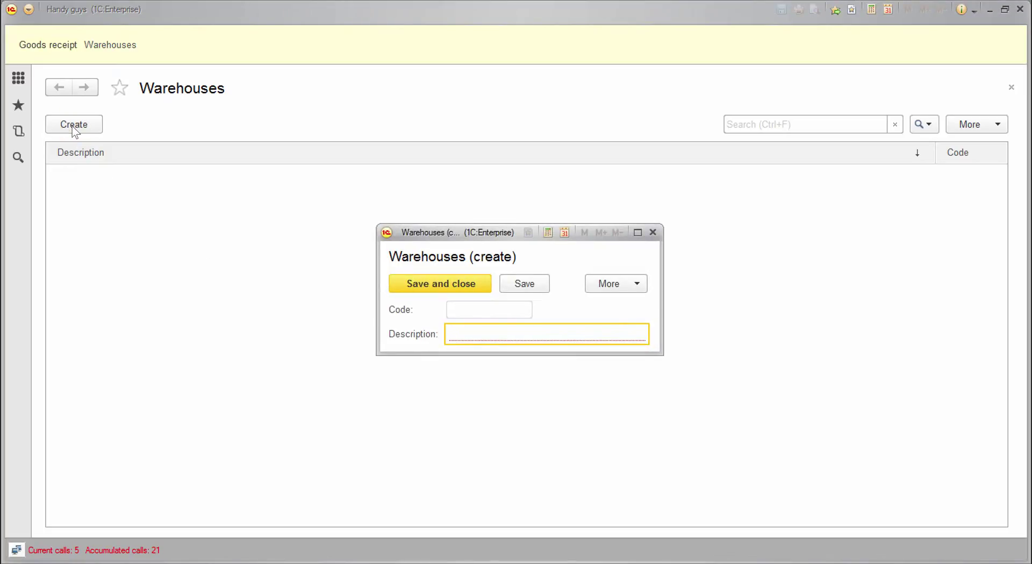
text(Main)
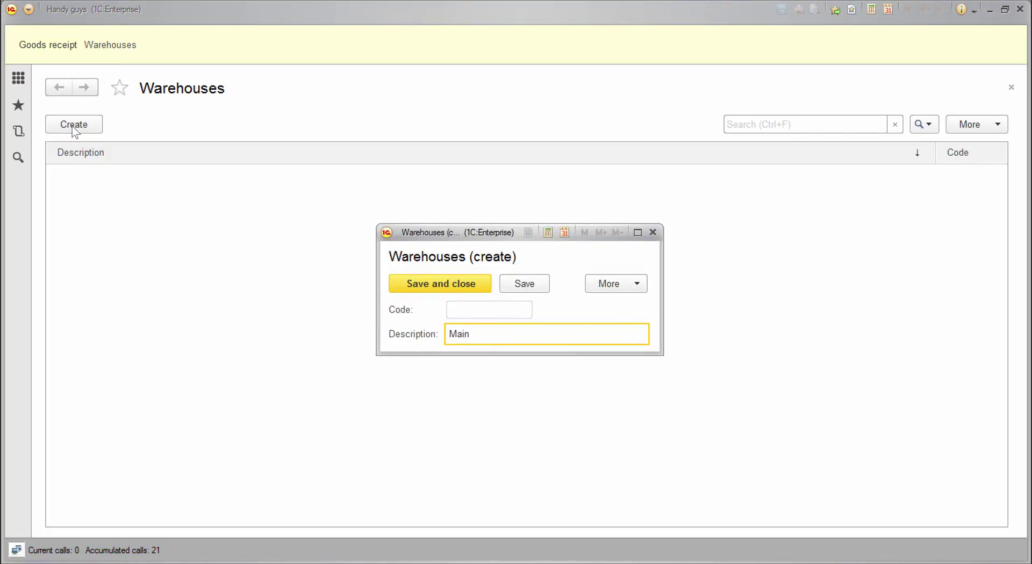
click(400, 285)
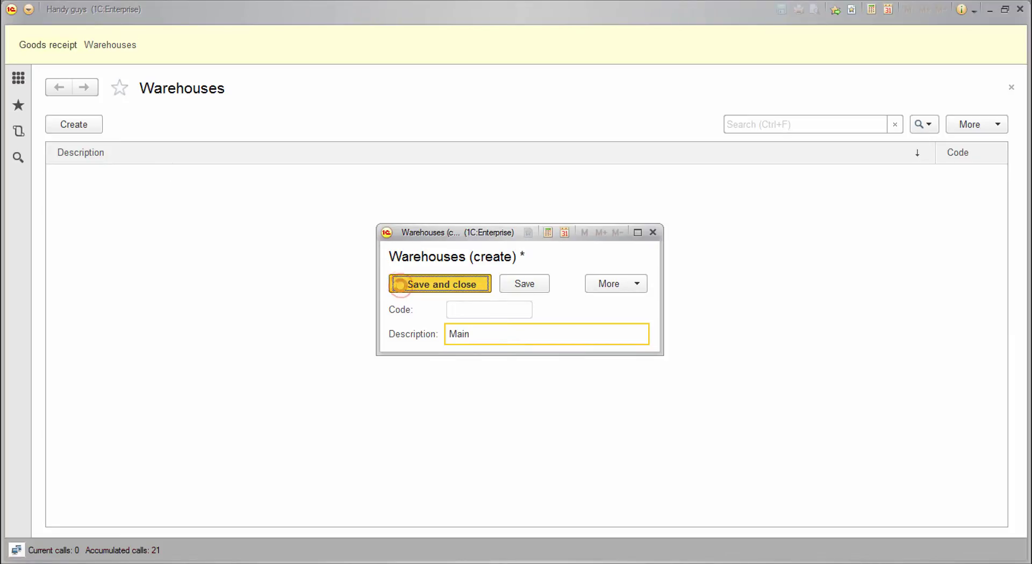
Create a second warehouse with the description Additional and save it
click(78, 124)
text(A)
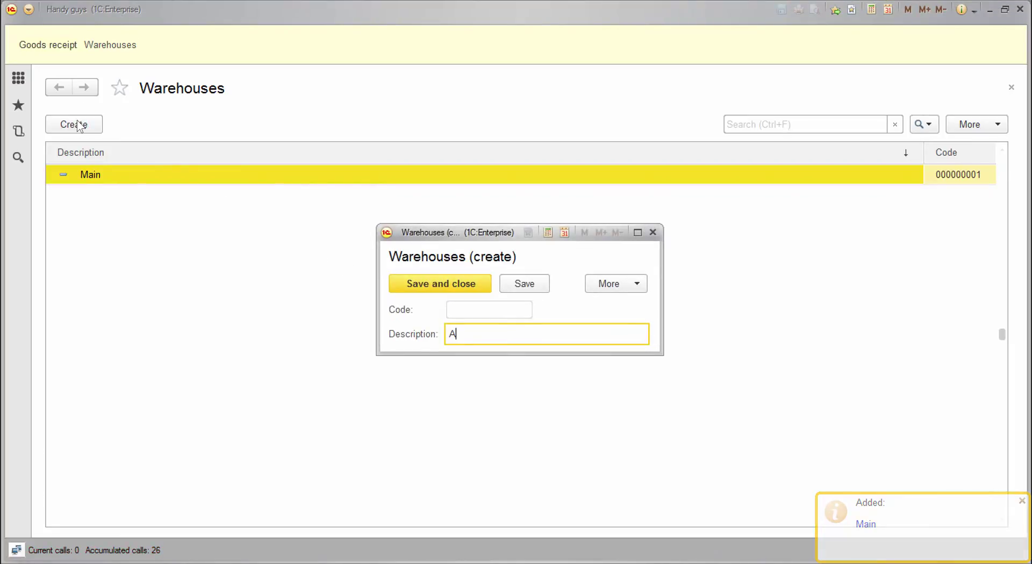
text(dditiona)
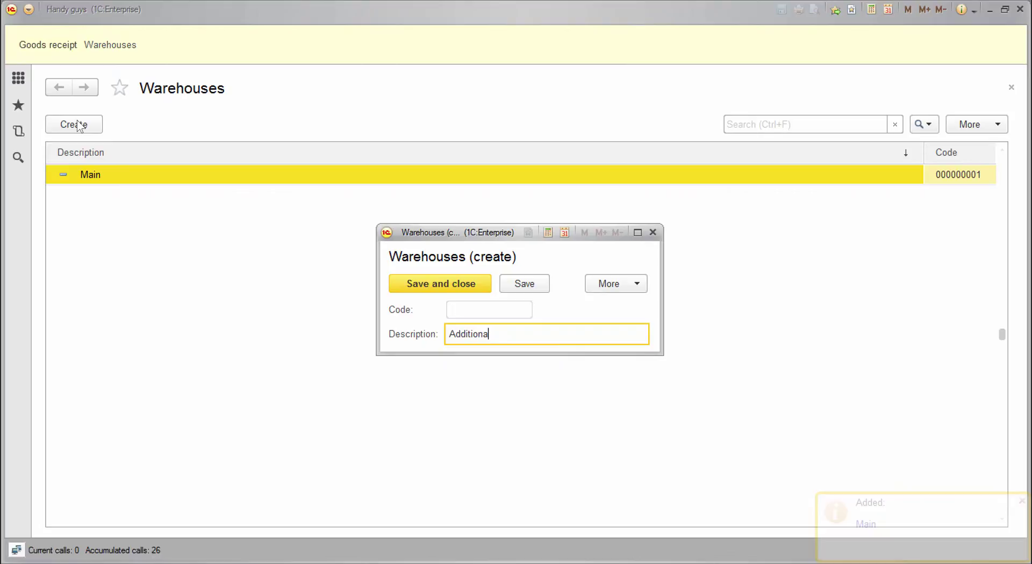
text(l)
click(450, 290)
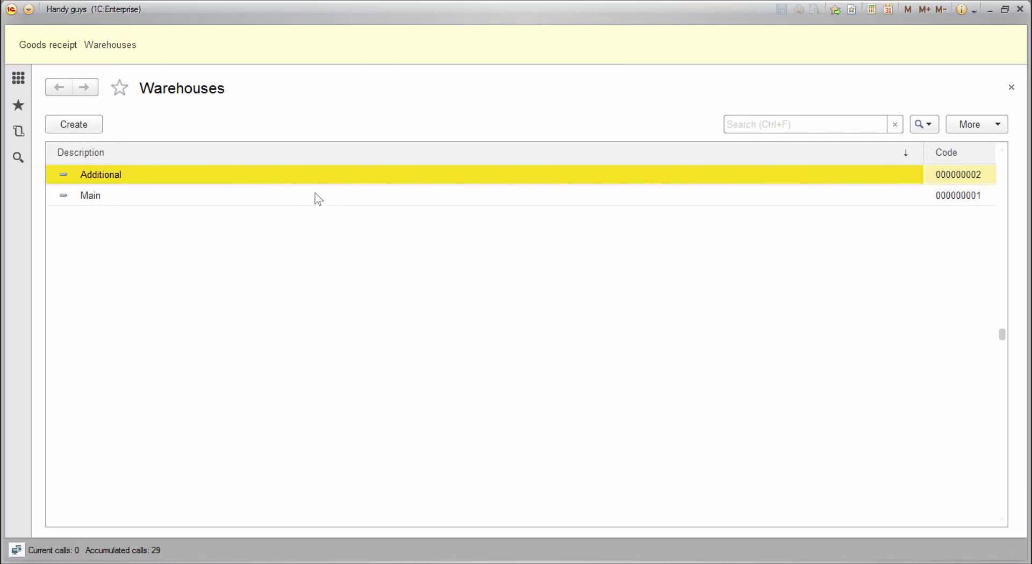
Open the earliest goods receipt and try entering the nonexistent warehouse asdasdqweqwe
click(28, 45)
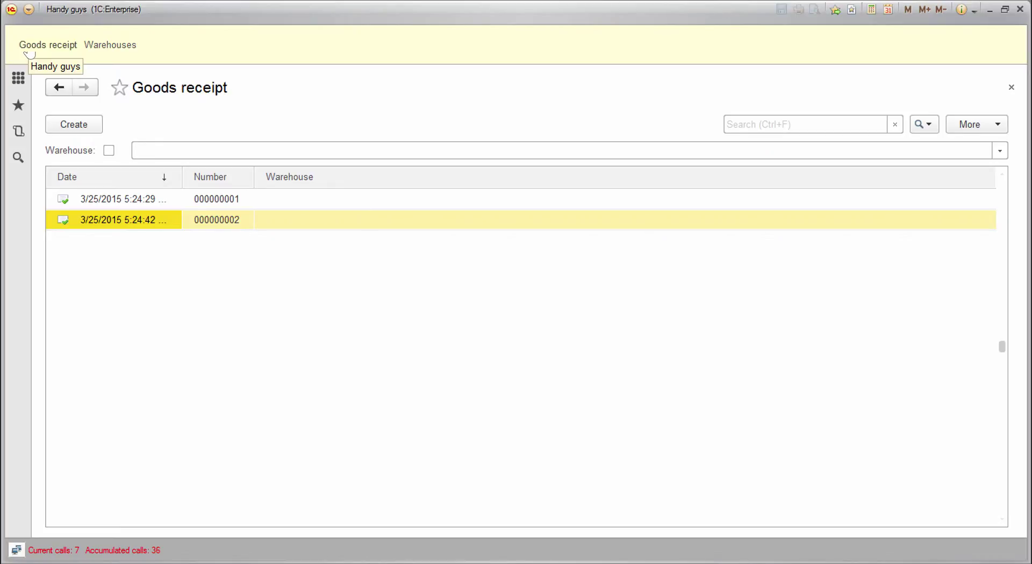
double_click(311, 198)
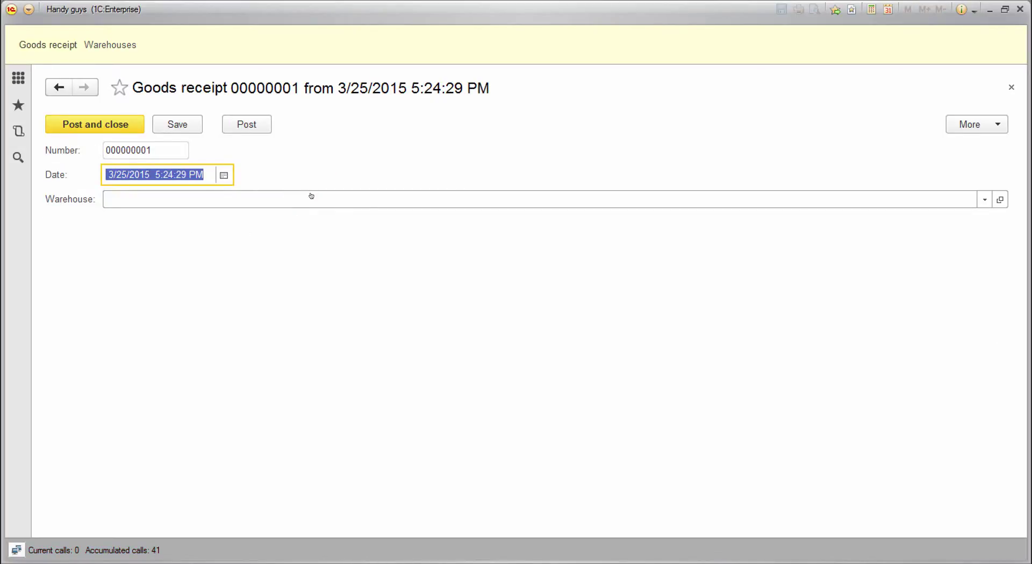
click(301, 198)
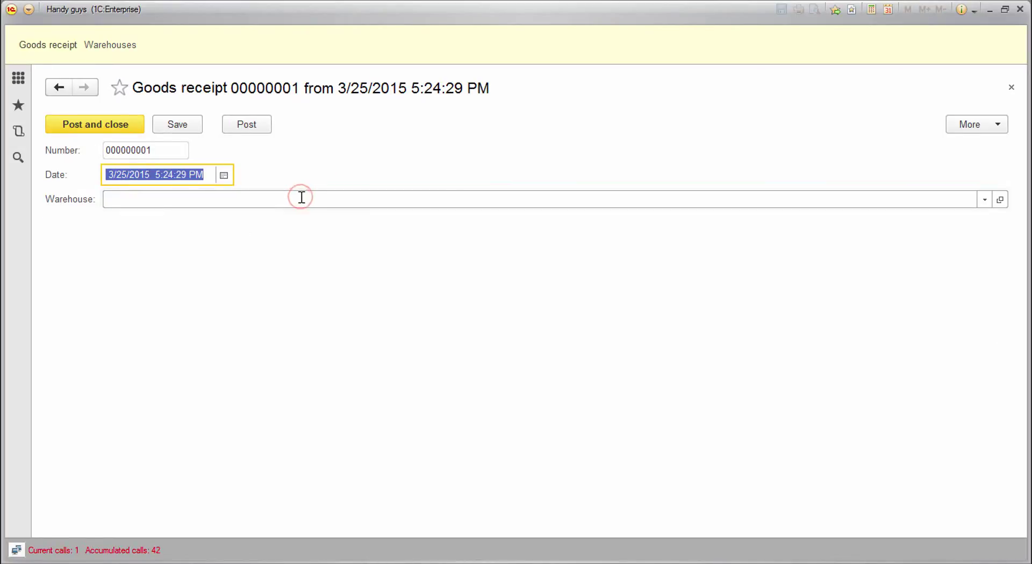
text(asdasdqweqwe)
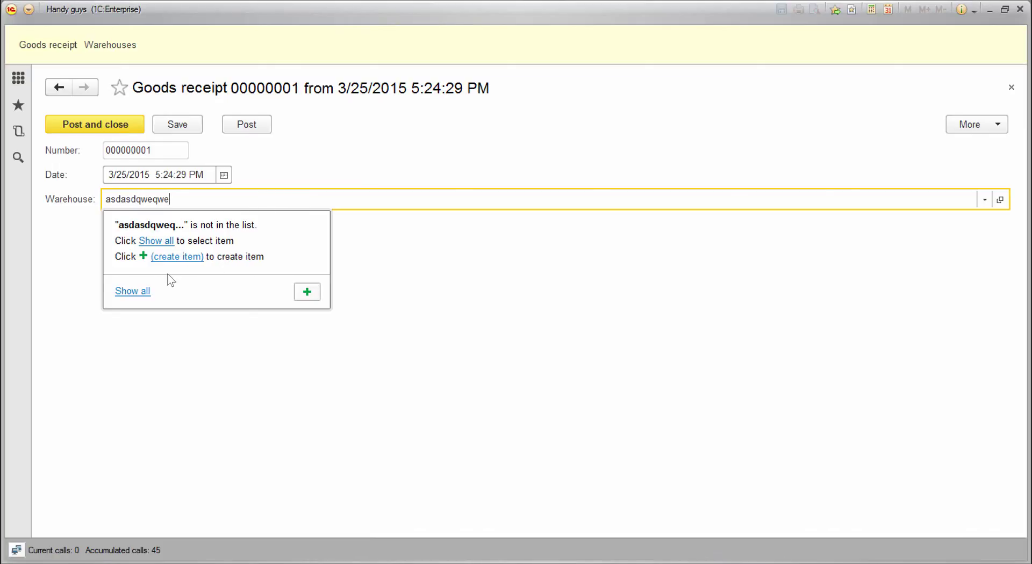
Choose Main from the full warehouse list for this goods receipt, and post and close it
click(132, 292)
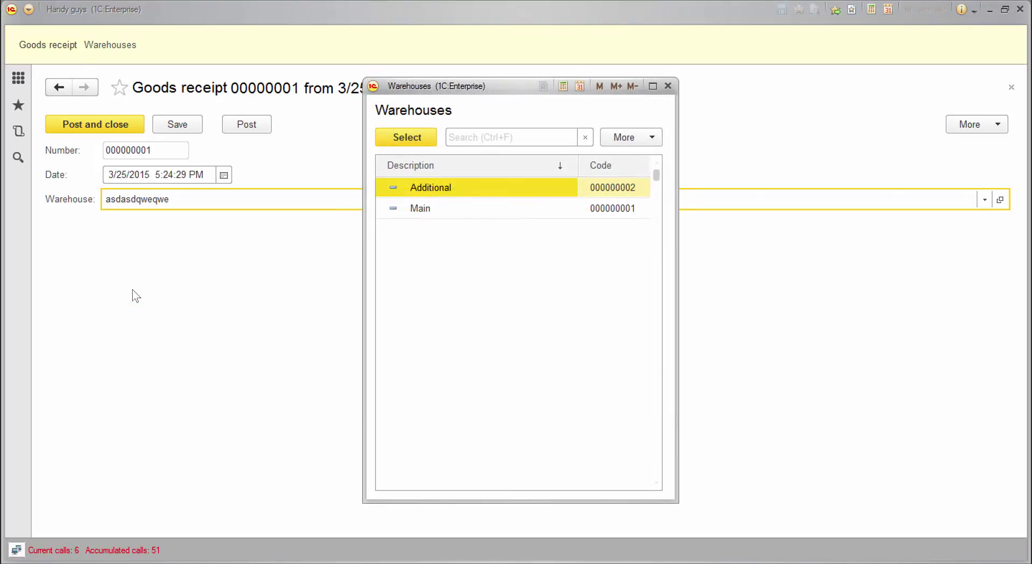
double_click(437, 213)
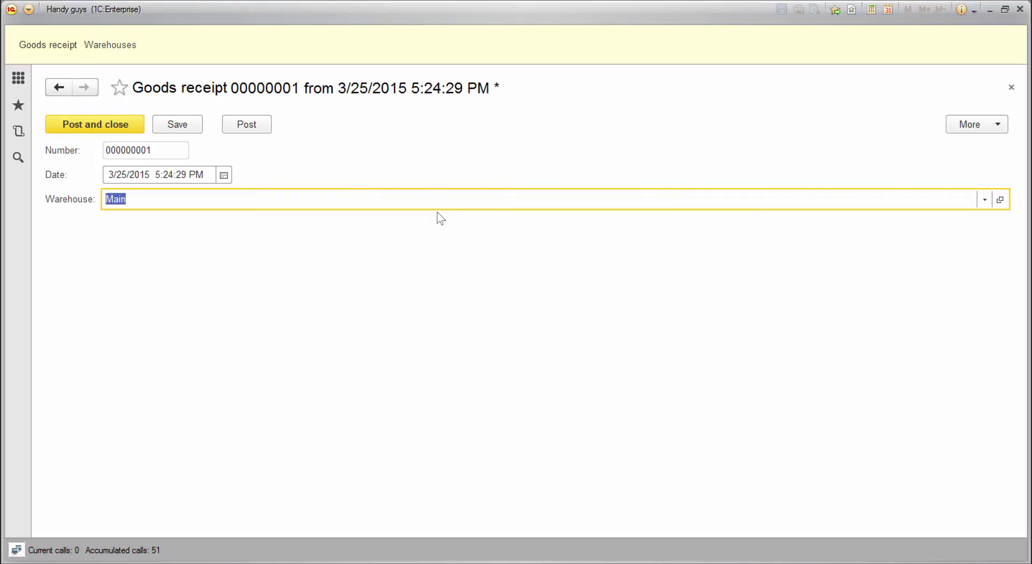
key(ctrl+Return)
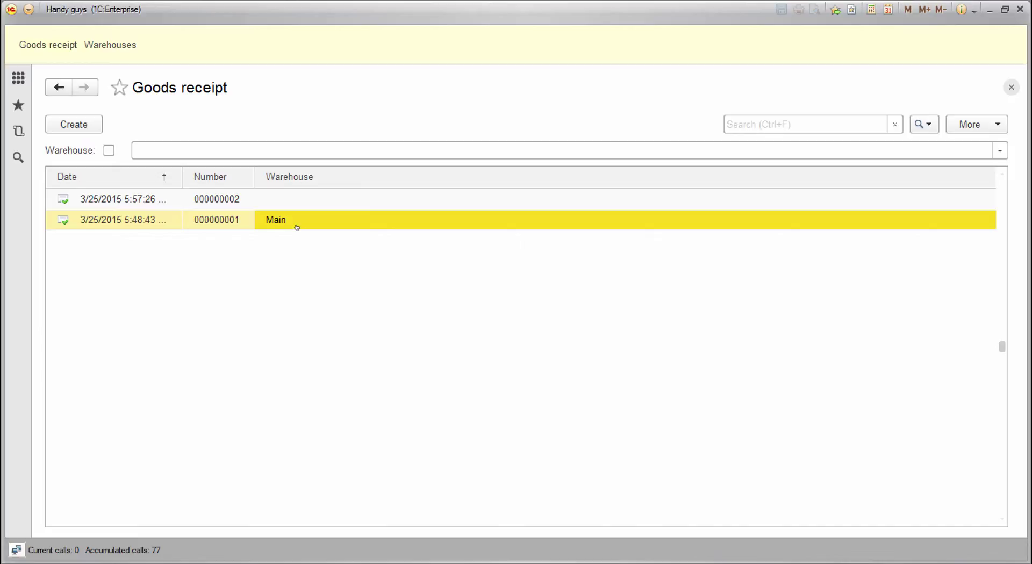
Set the warehouse of the other goods receipt to Additional, and post and close it
double_click(296, 202)
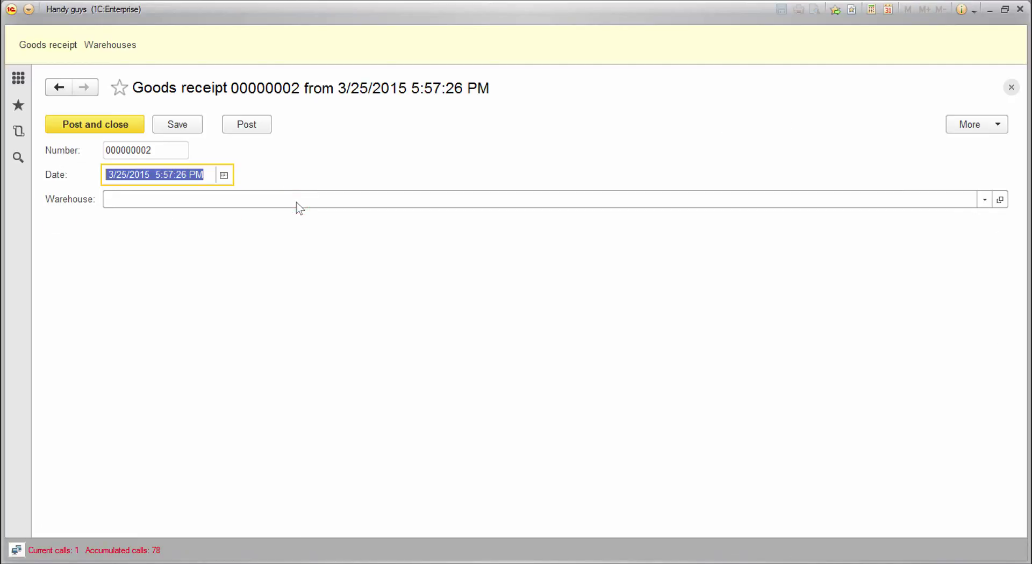
click(256, 200)
text(Add)
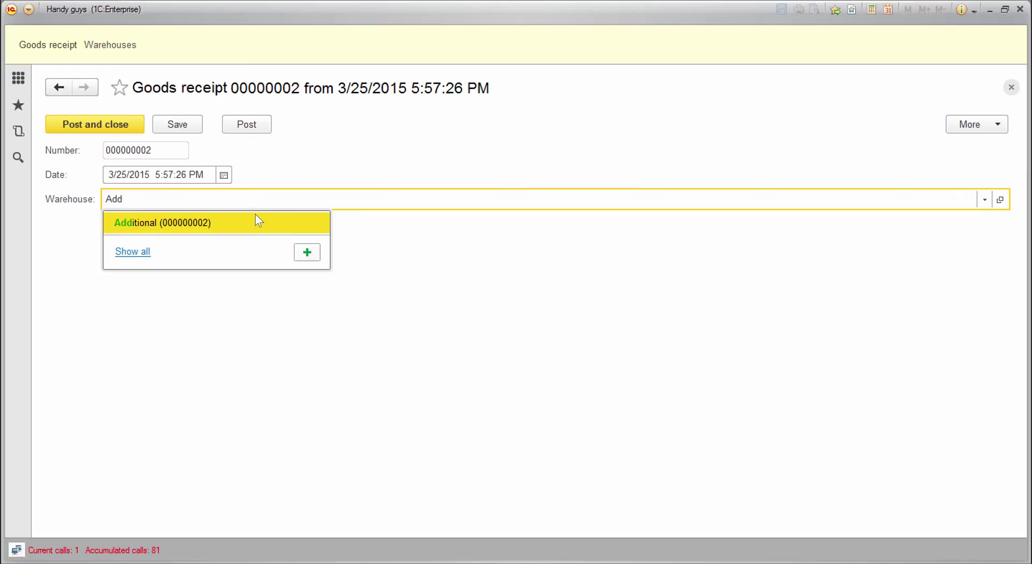
click(257, 222)
click(103, 128)
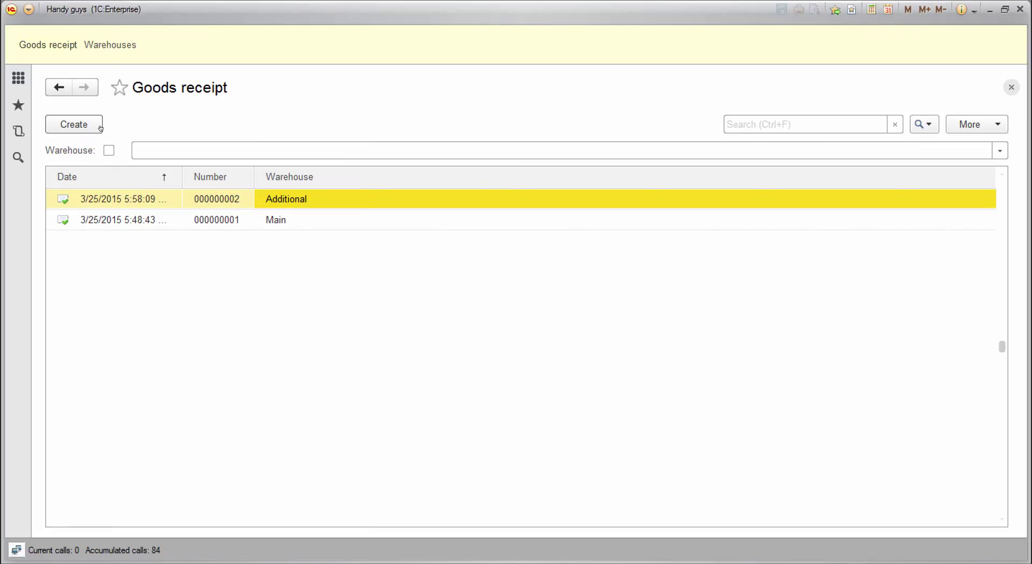
Delete the Additional warehouse directly from the Warehouses catalog
click(114, 47)
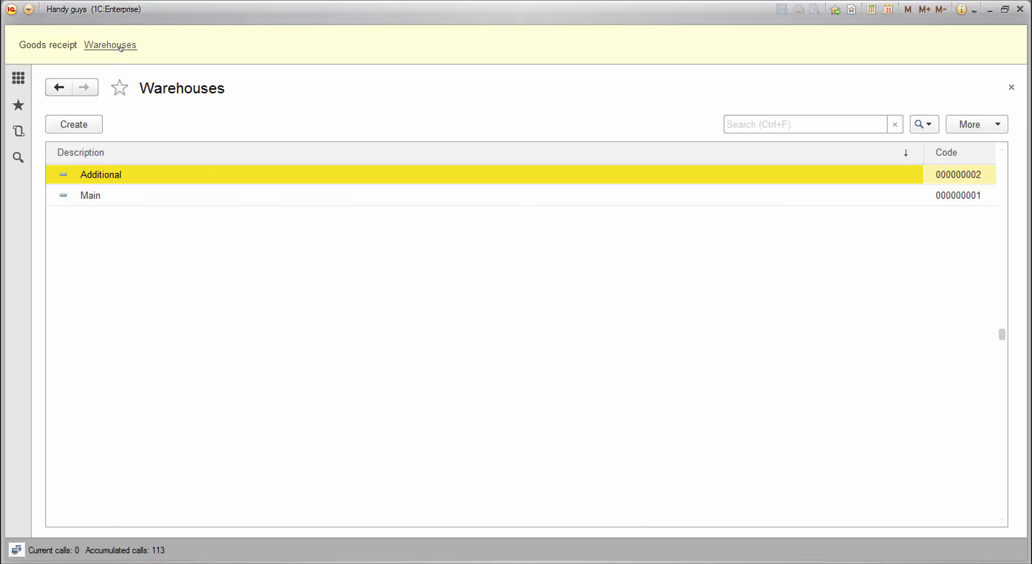
click(982, 130)
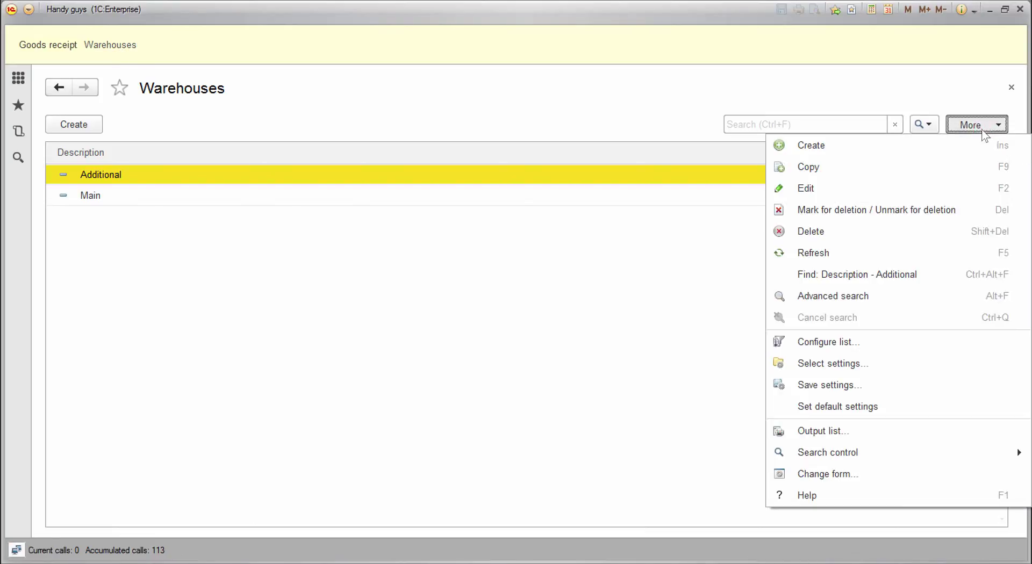
click(889, 236)
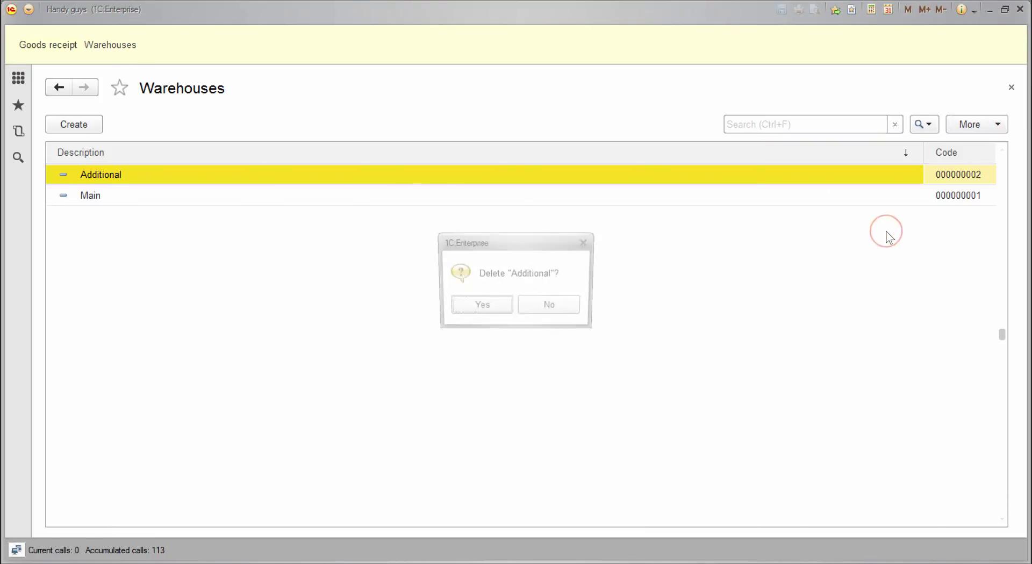
click(473, 303)
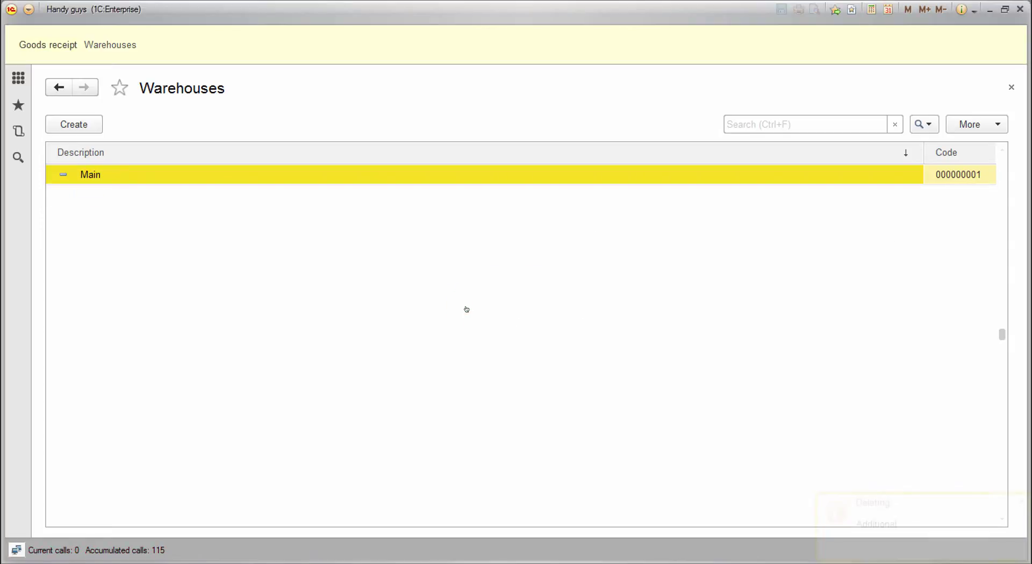
Refresh the goods receipt list and examine the warehouse shown for each receipt
click(47, 51)
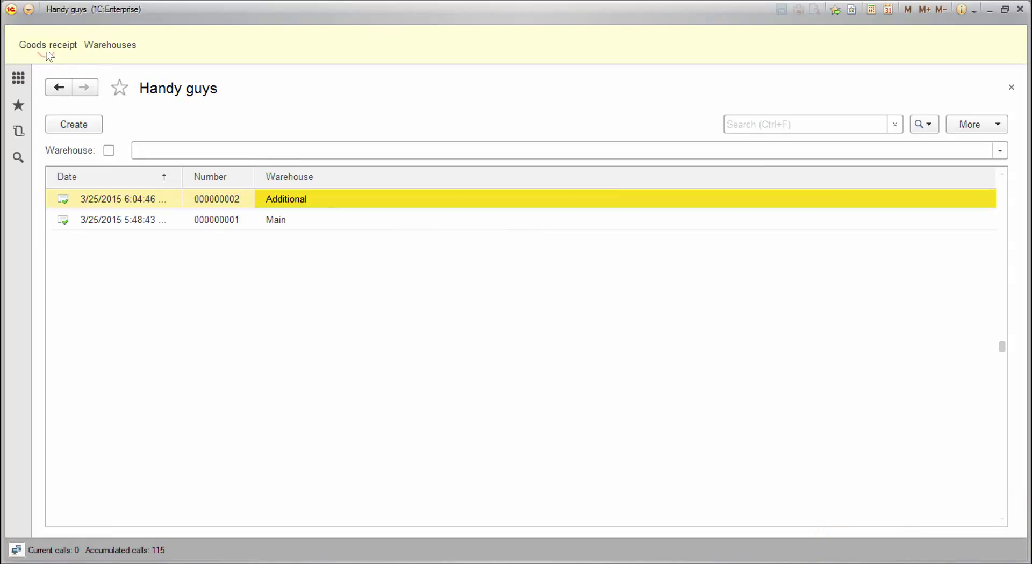
click(997, 125)
click(838, 263)
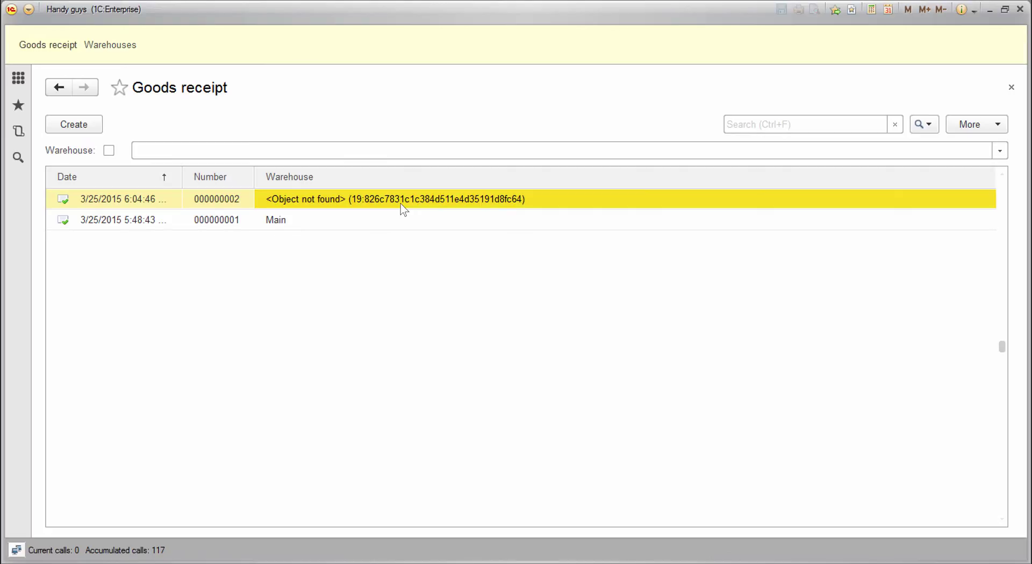
click(959, 127)
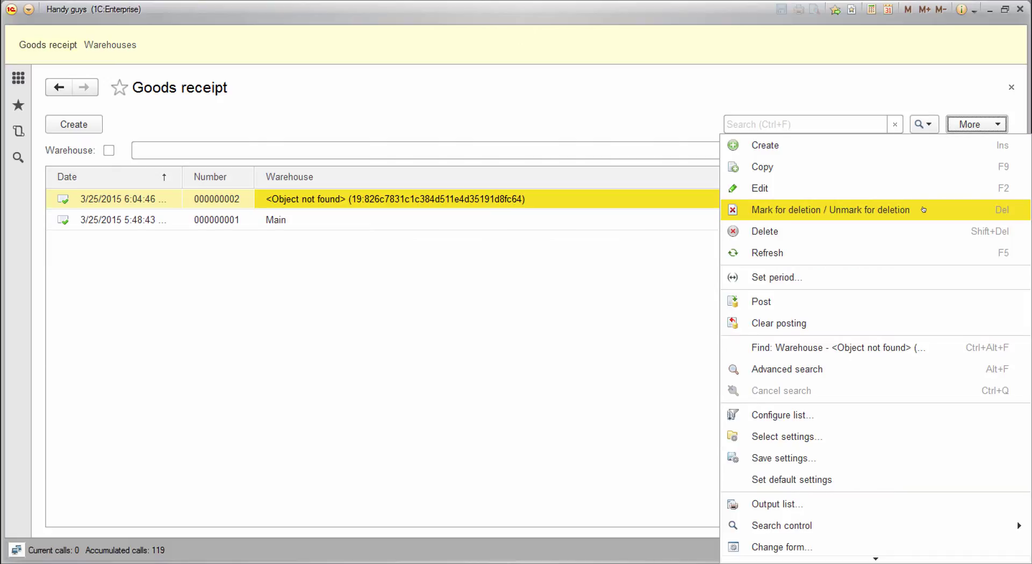
click(535, 203)
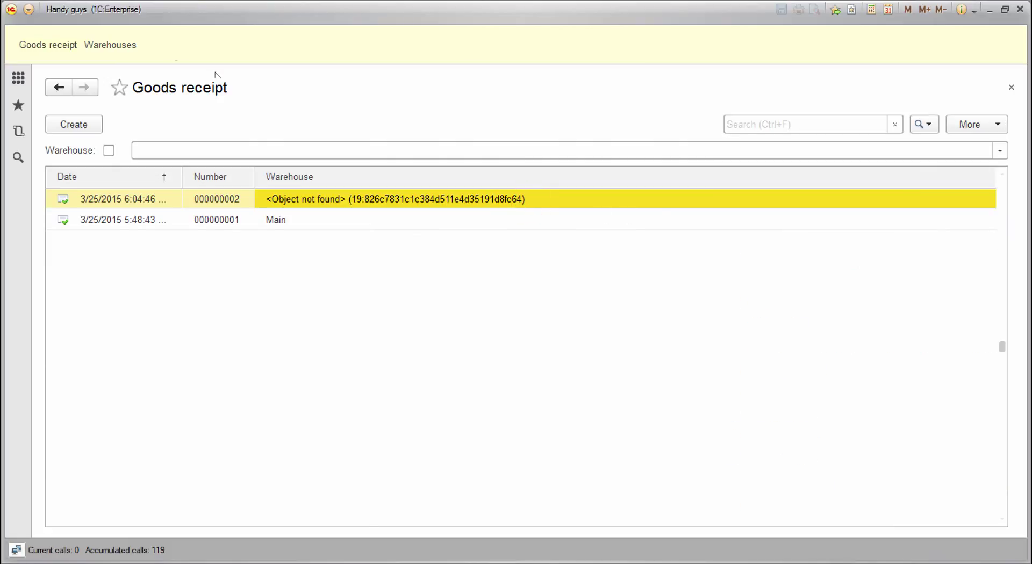
Create a new warehouse with the description Additional in the Warehouses catalog, and save and close it
click(112, 47)
click(94, 125)
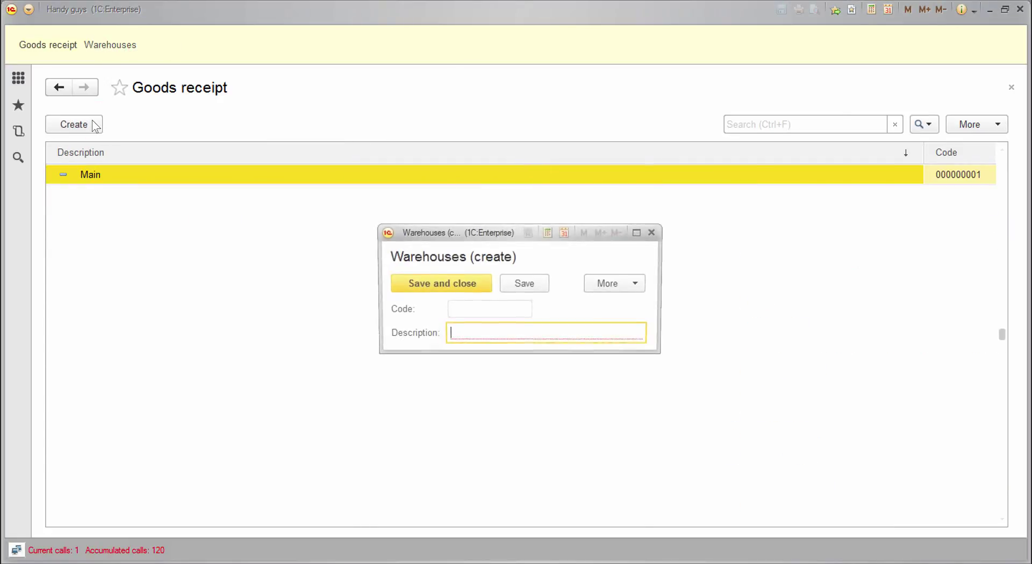
text(Additional)
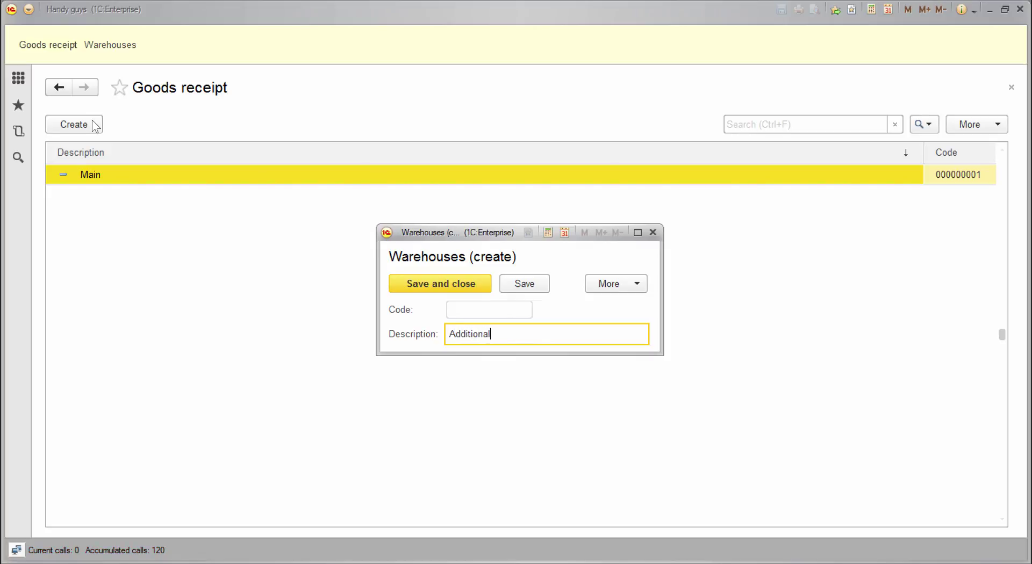
key(ctrl+Return)
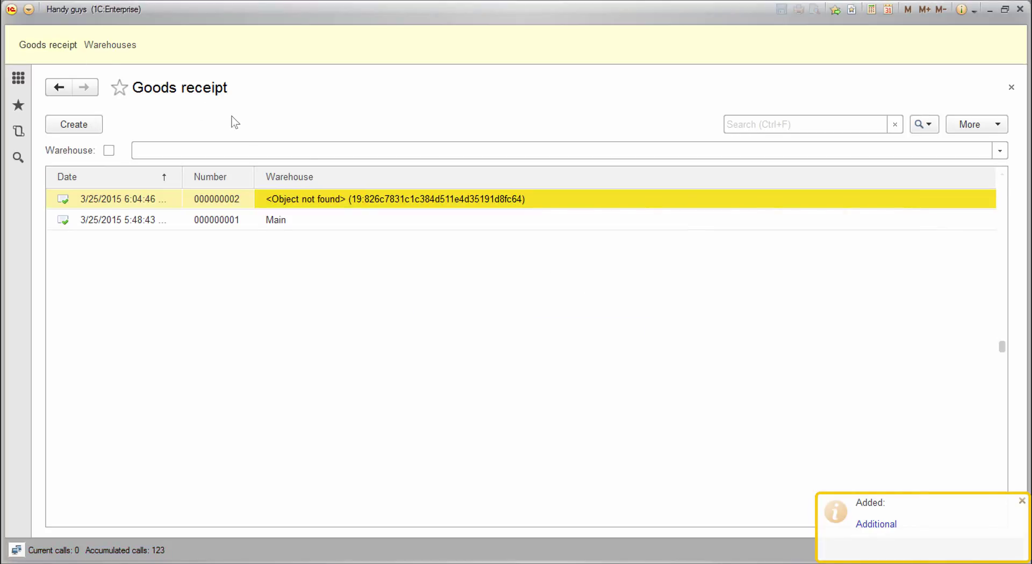
Set the warehouse of the goods receipt with the broken reference to Additional from the full list, and post and close it
double_click(364, 195)
click(367, 197)
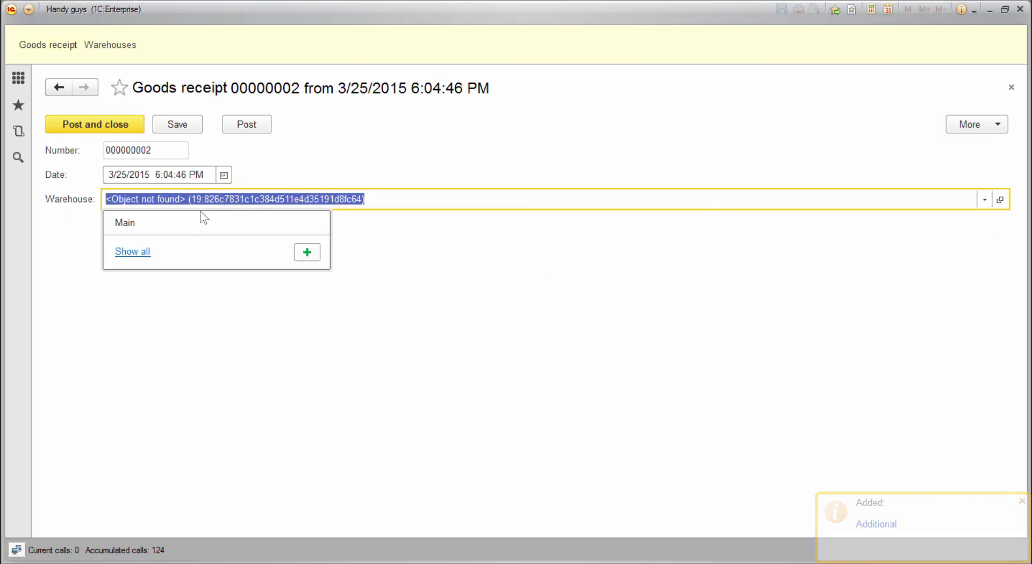
click(140, 254)
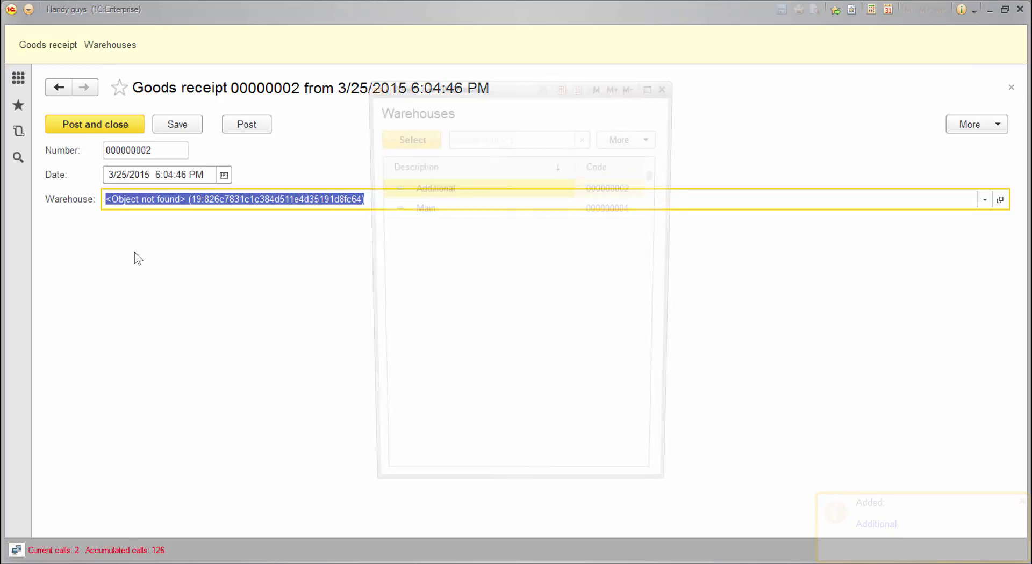
double_click(508, 187)
click(111, 123)
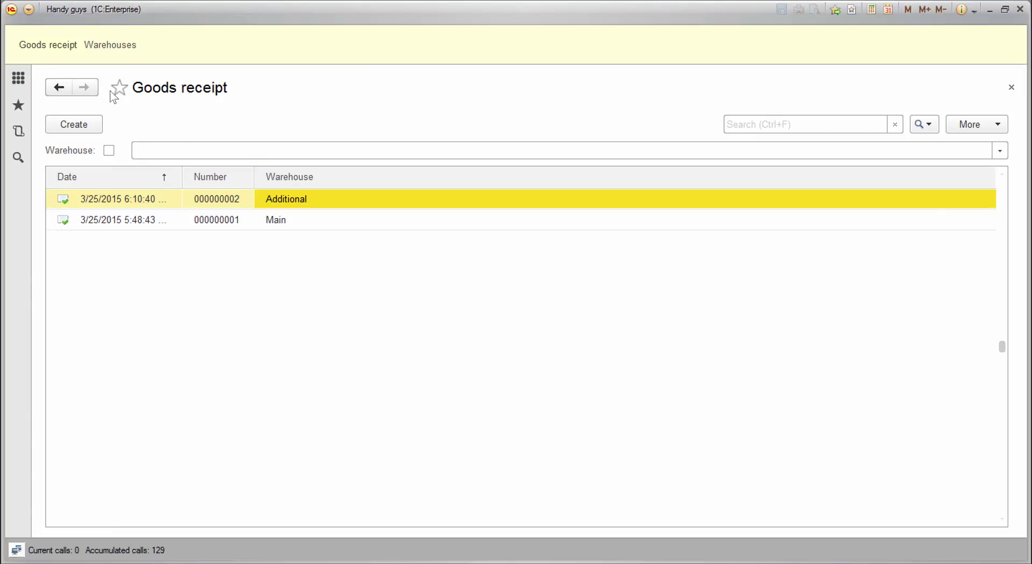
Mark the Additional warehouse for deletion in the Warehouses catalog
click(110, 44)
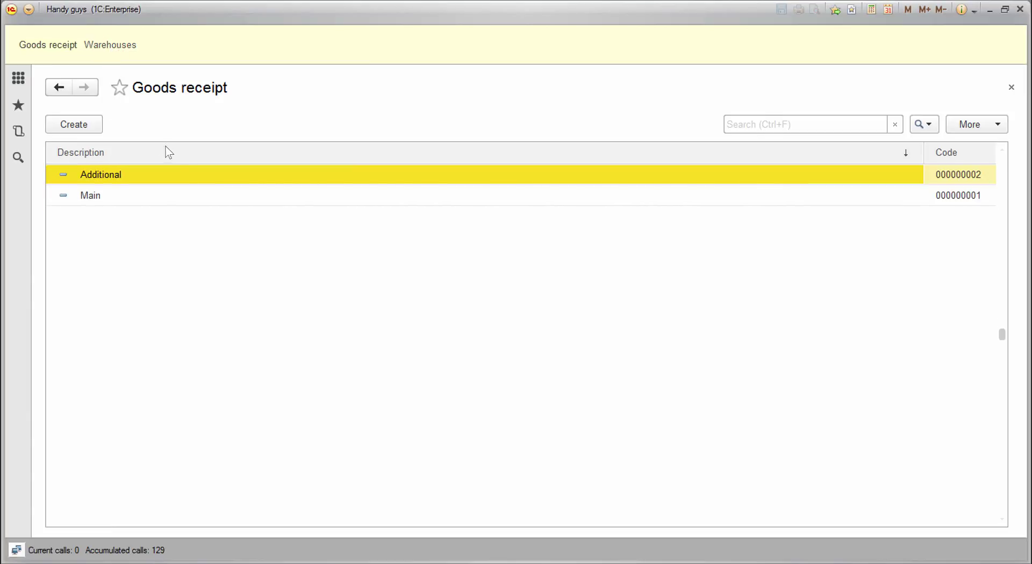
right_click(192, 175)
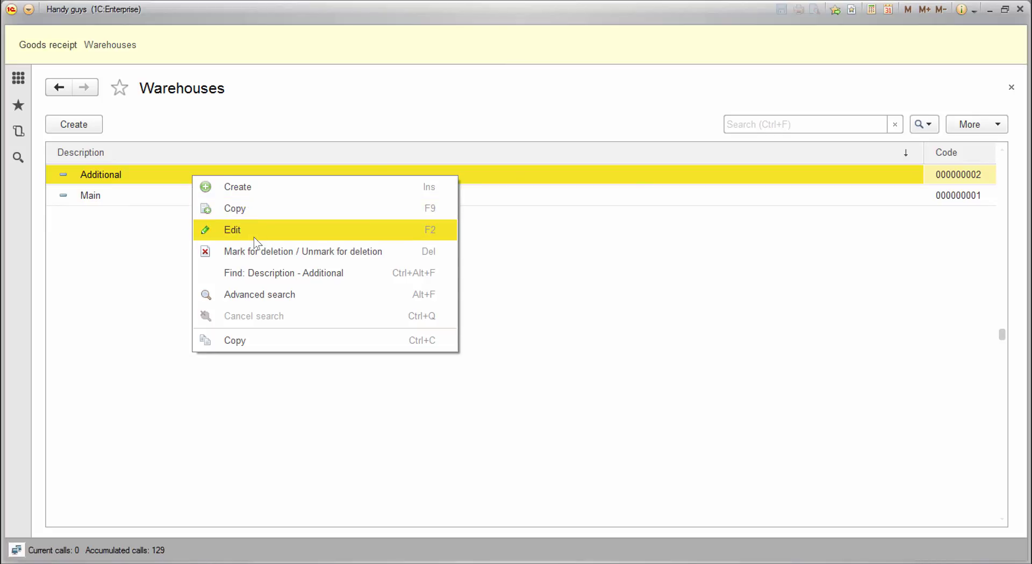
click(256, 251)
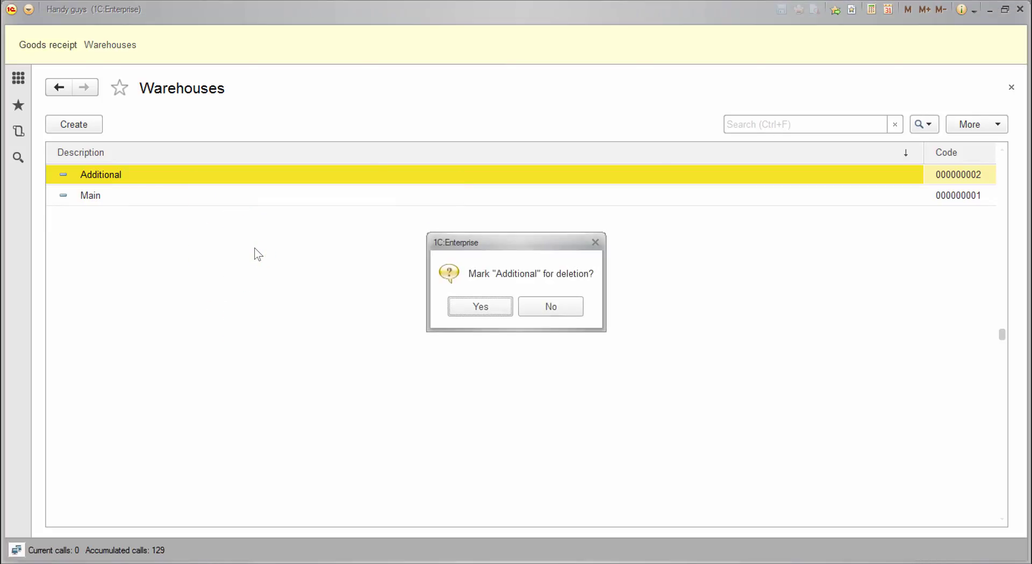
click(478, 306)
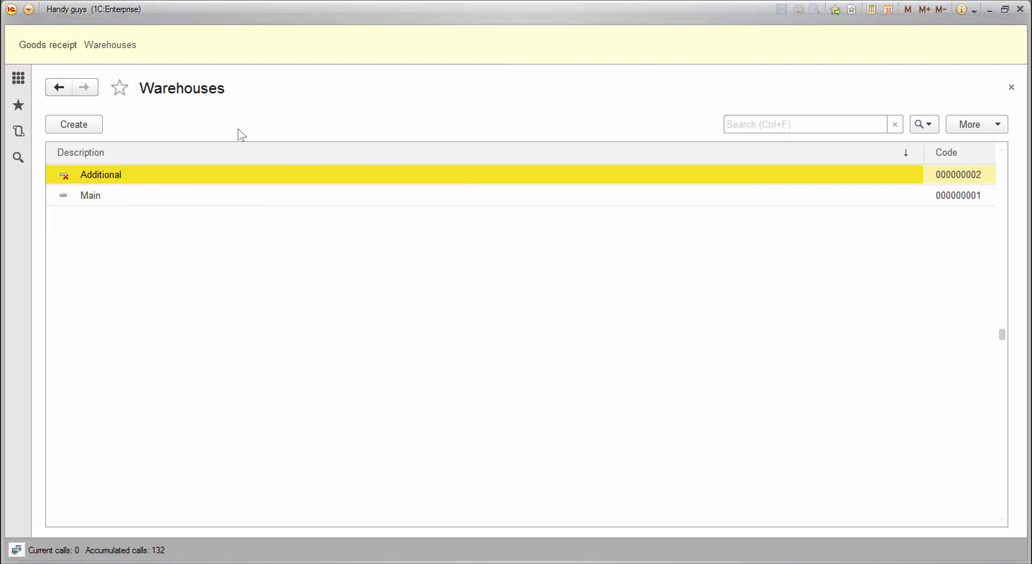
Run the standard Delete Marked Objects function in Full deletion mode and dismiss the resulting notification
click(31, 10)
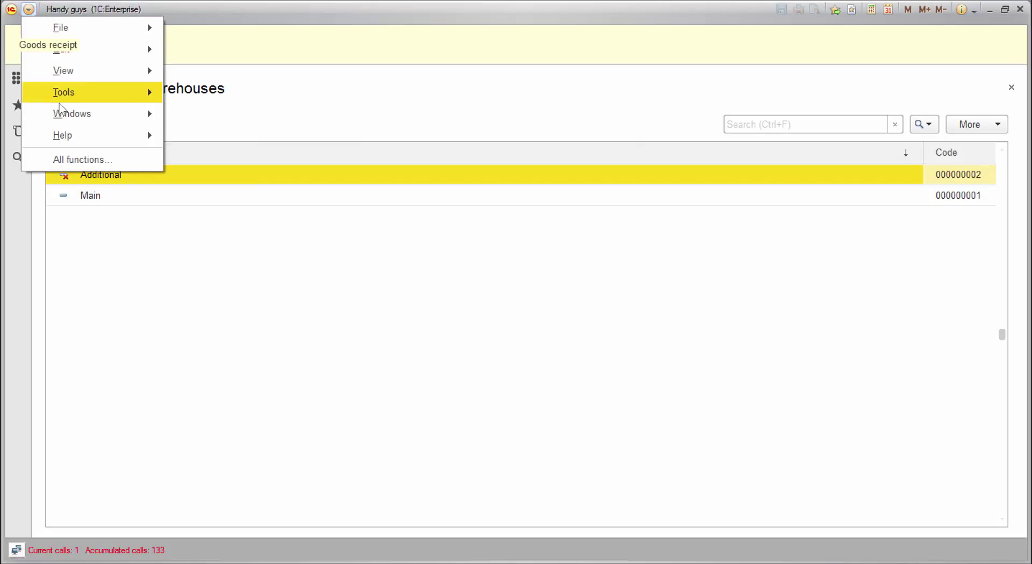
click(79, 159)
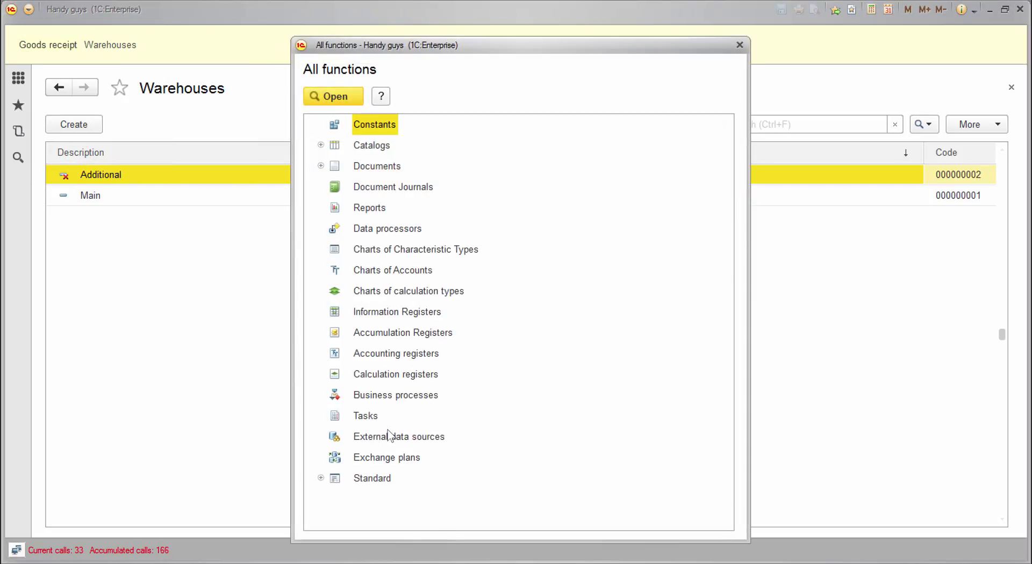
click(321, 478)
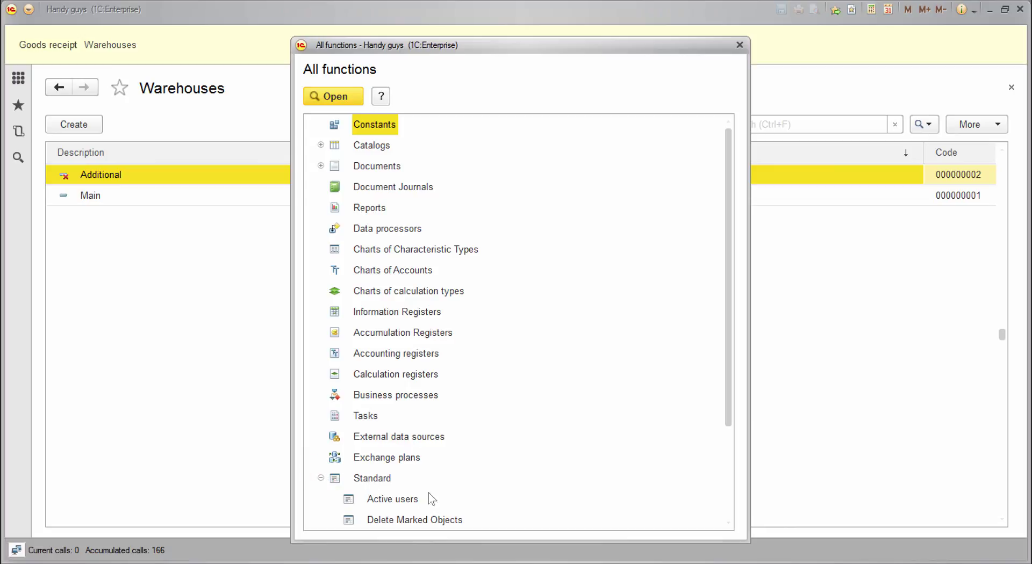
scroll(432, 479, down, 1)
double_click(437, 460)
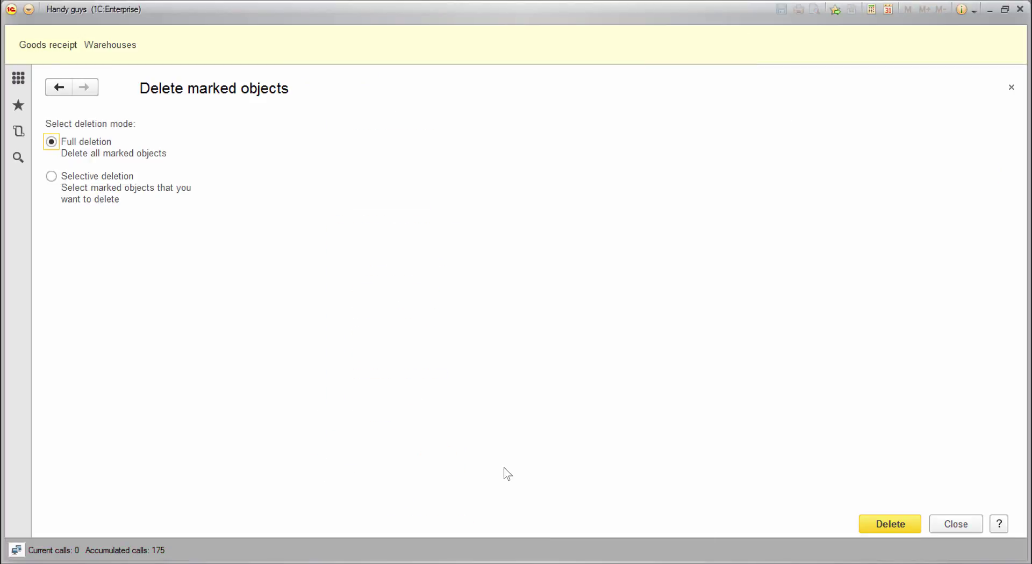
click(878, 519)
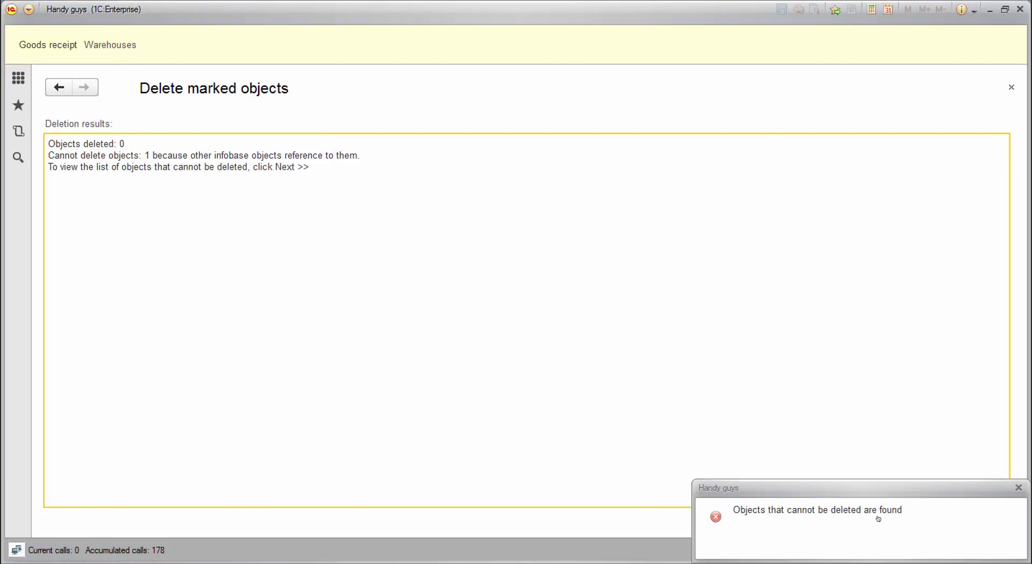
click(1018, 488)
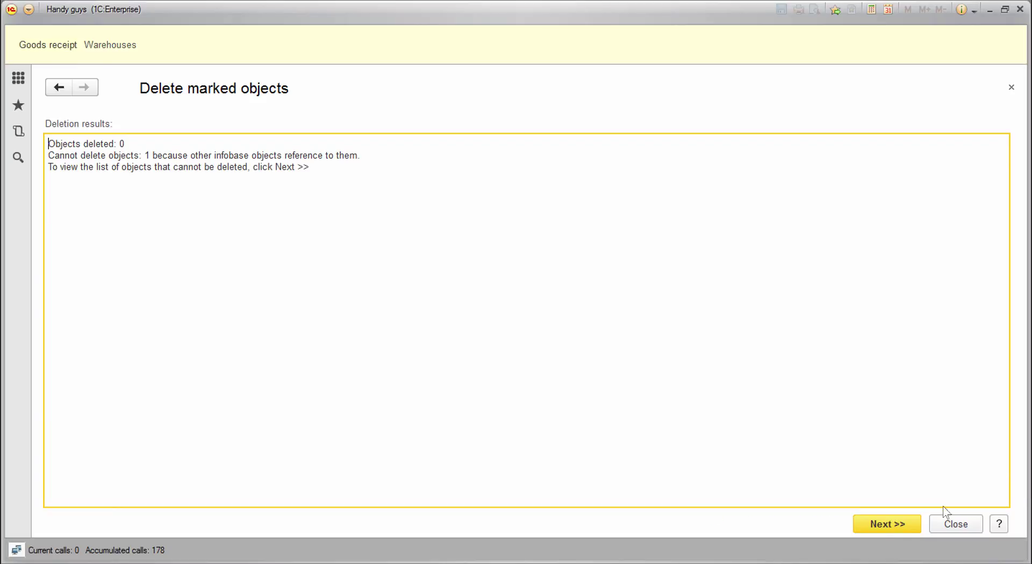
Examine which objects were not deleted under Warehouses and select the document that references the Additional warehouse
click(882, 525)
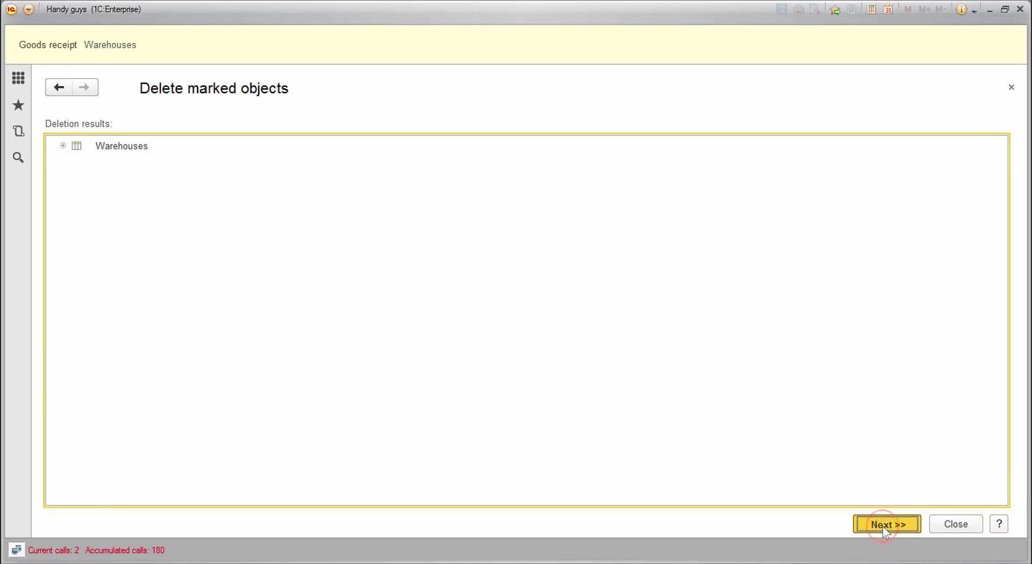
click(60, 148)
click(179, 187)
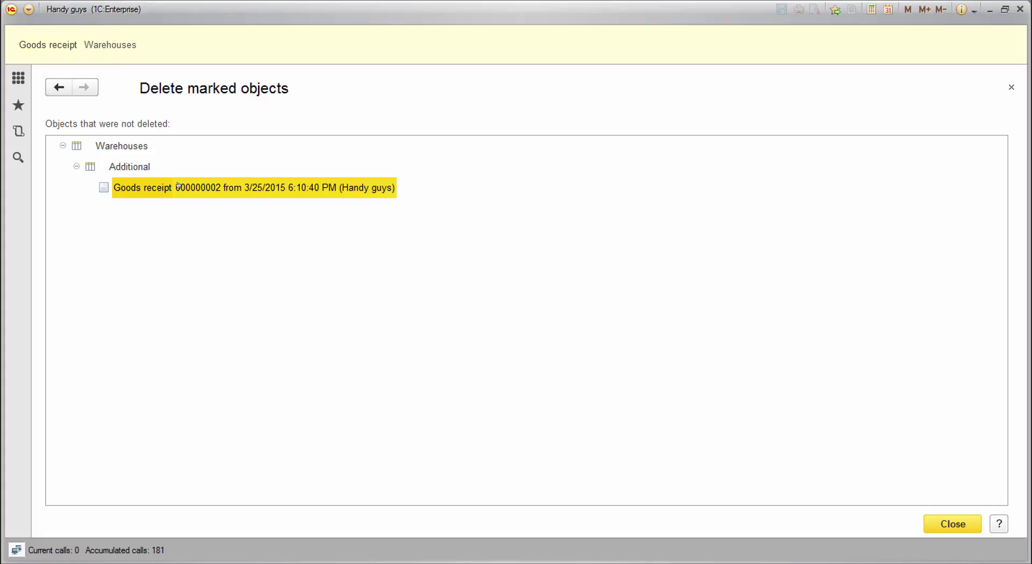